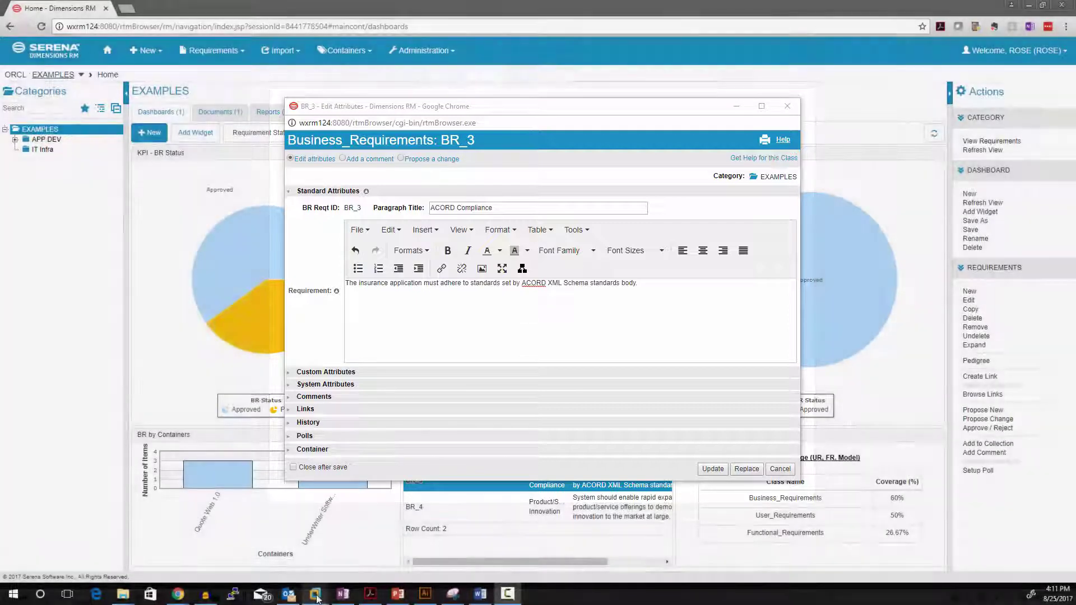
Bring the EXAMPLES Class Definition diagram window to the front from the taskbar
click(315, 594)
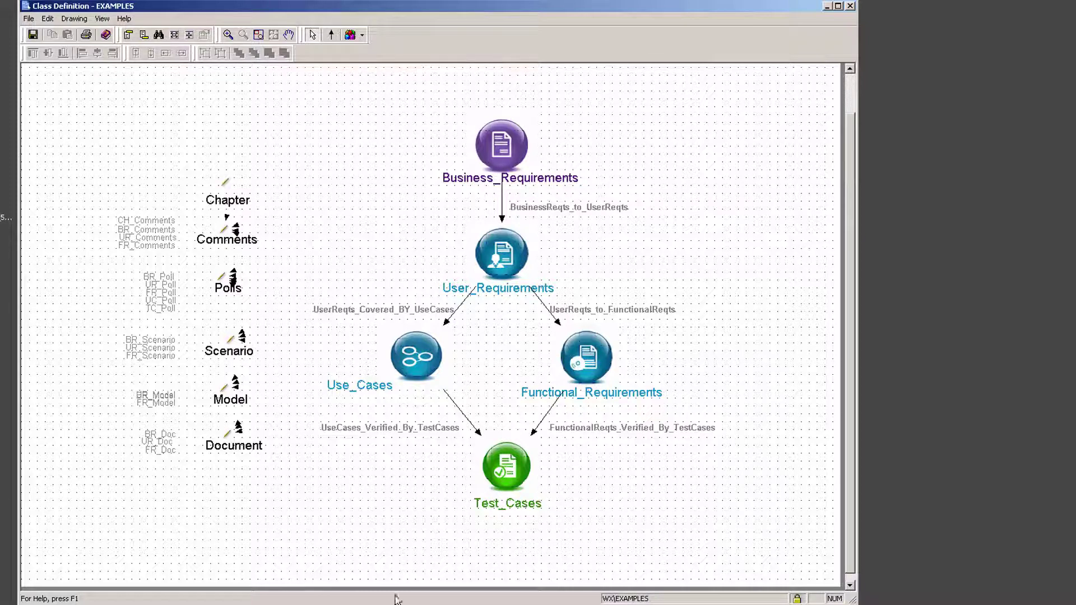
Place a new Glossary class node on the EXAMPLES schema diagram and save the class definitions
right_click(231, 125)
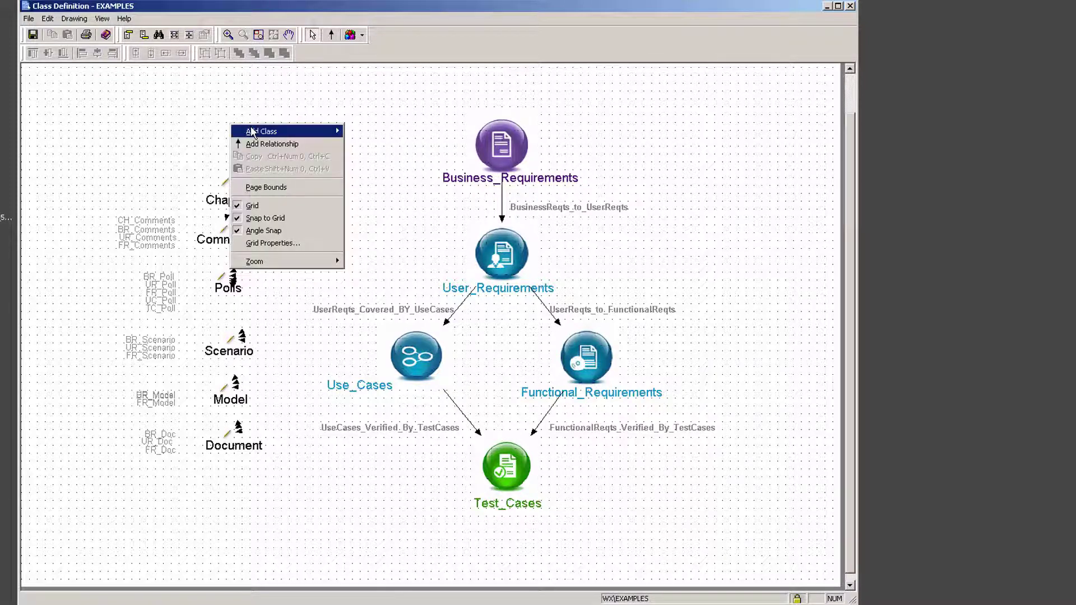
mouse_move(261, 132)
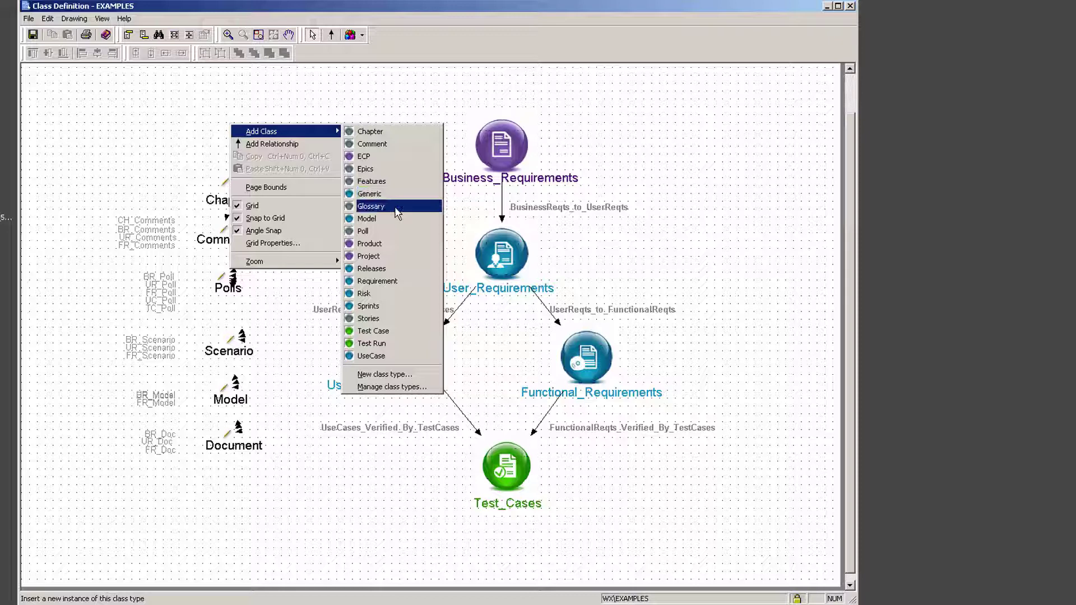
click(397, 207)
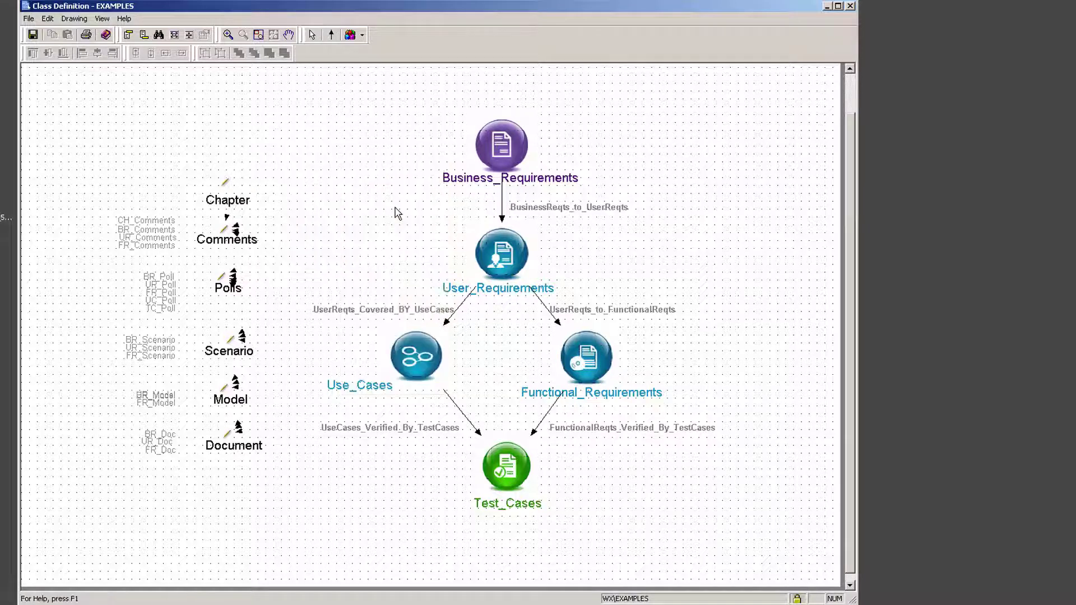
click(321, 139)
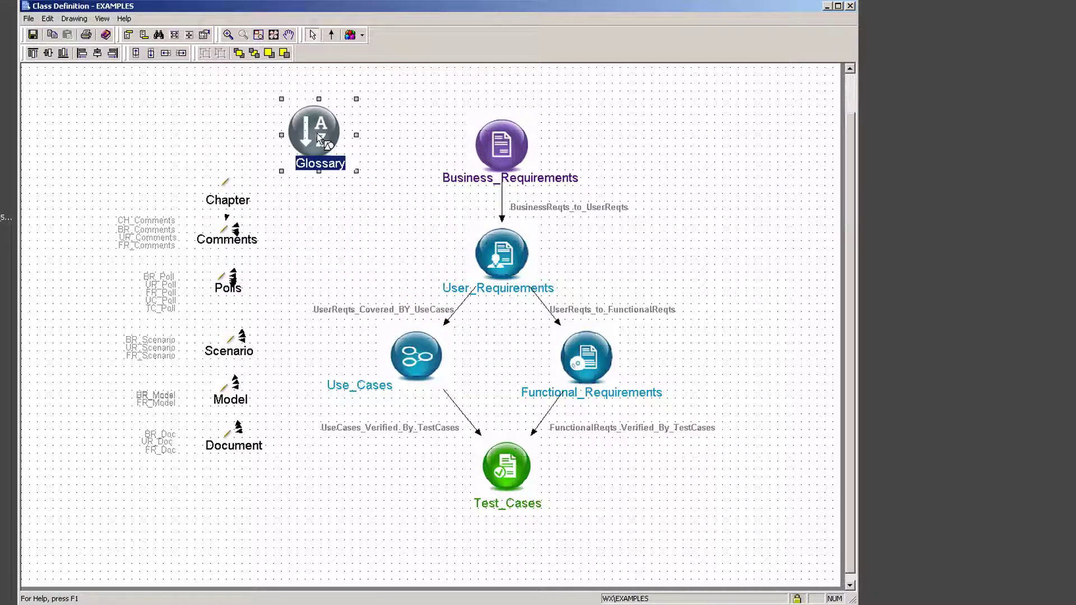
click(190, 155)
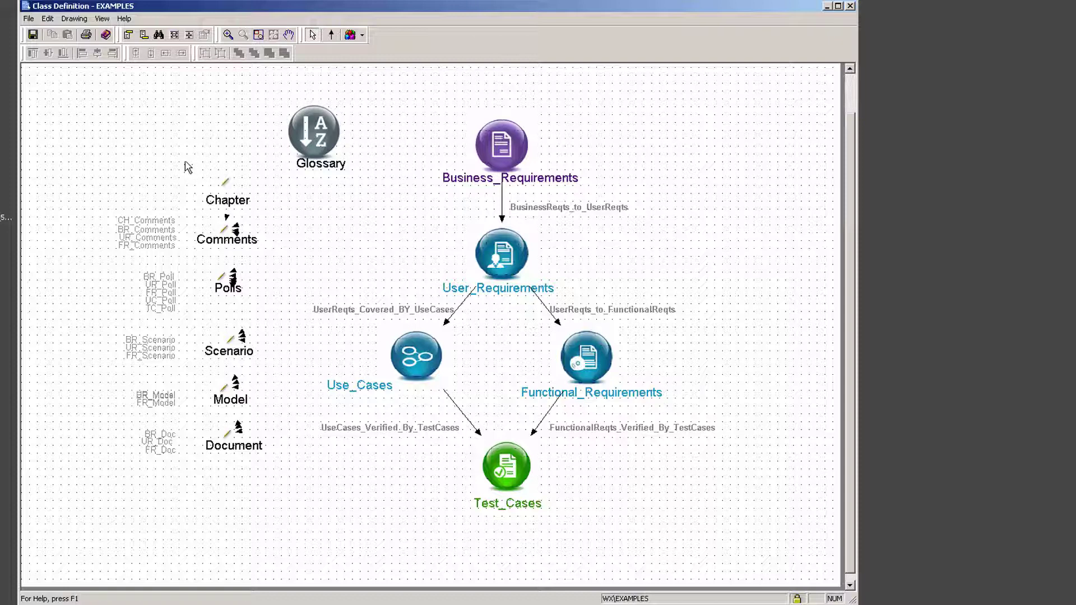
click(34, 36)
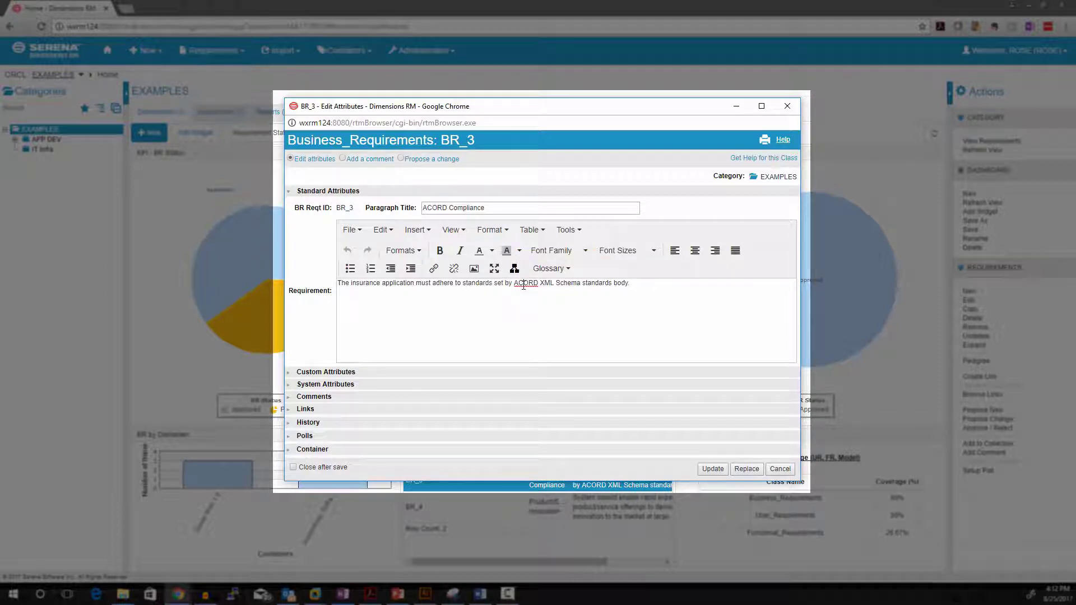
Add ACORD as a glossary entry with its pasted definition and save it
double_click(523, 284)
click(565, 270)
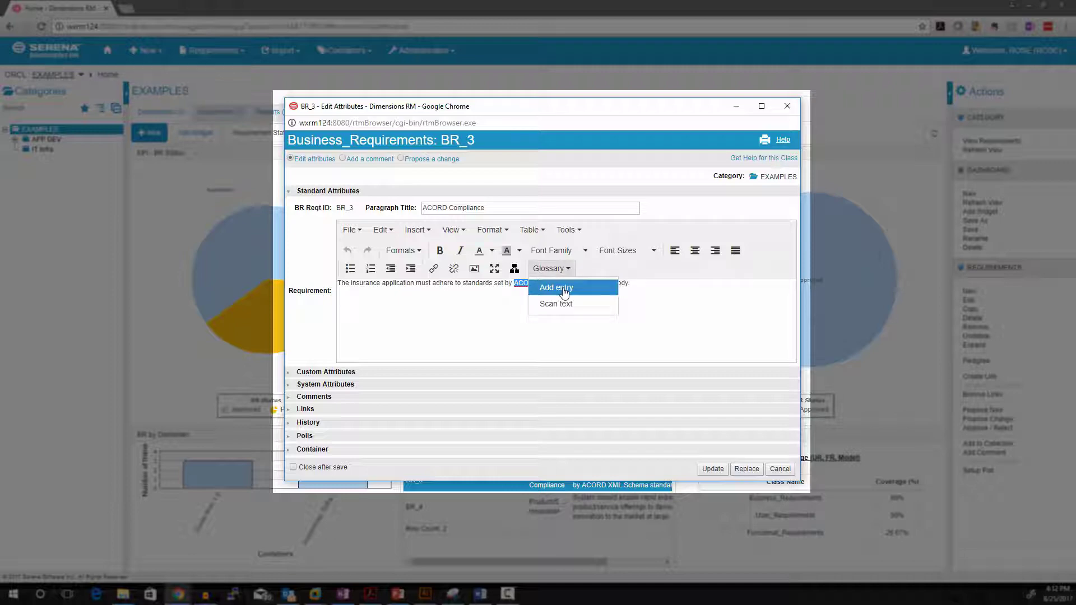
click(565, 288)
click(449, 368)
text(ACORD (Association for Cooperative Operations Research and Development), founded in 1970, is a global, nonprofit organization serving the insurance and related industries.)
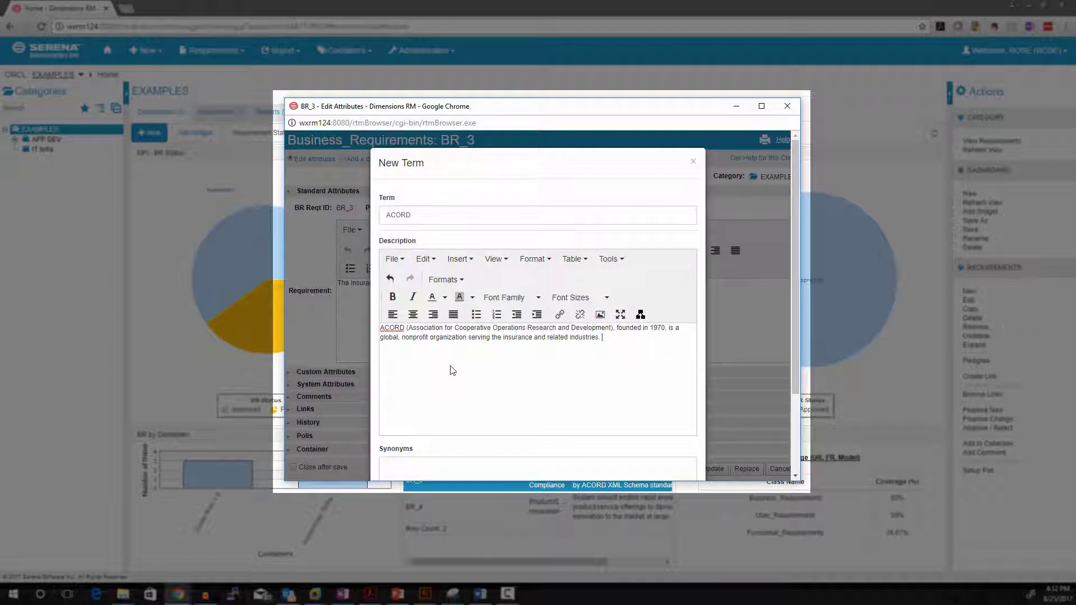
scroll(448, 374, down, 3)
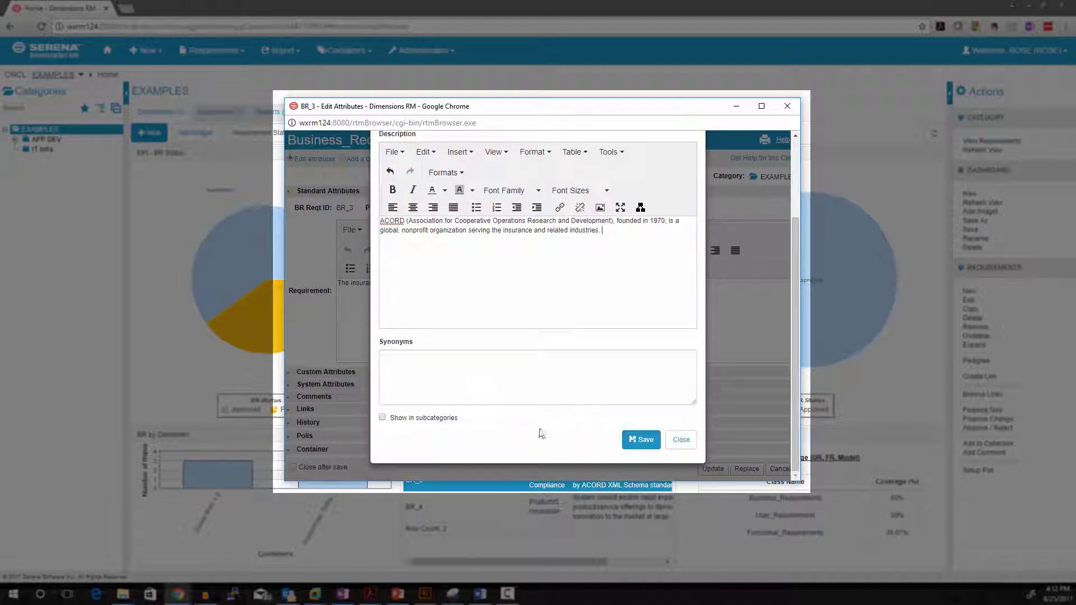
click(641, 441)
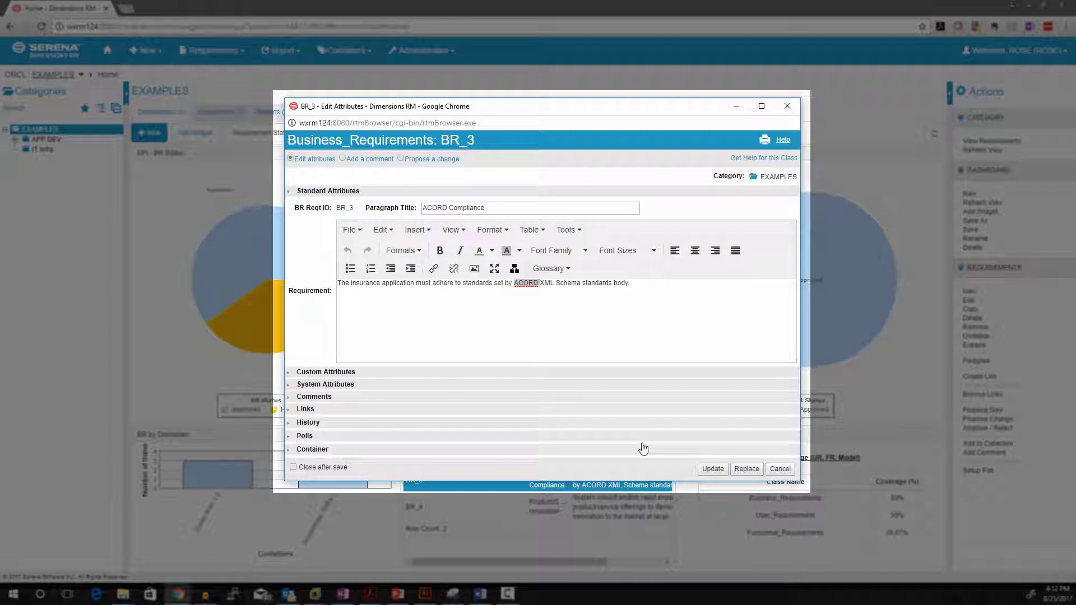
Scan the BR_3 requirement text to tag glossary terms like ACORD
click(650, 287)
click(560, 270)
click(560, 305)
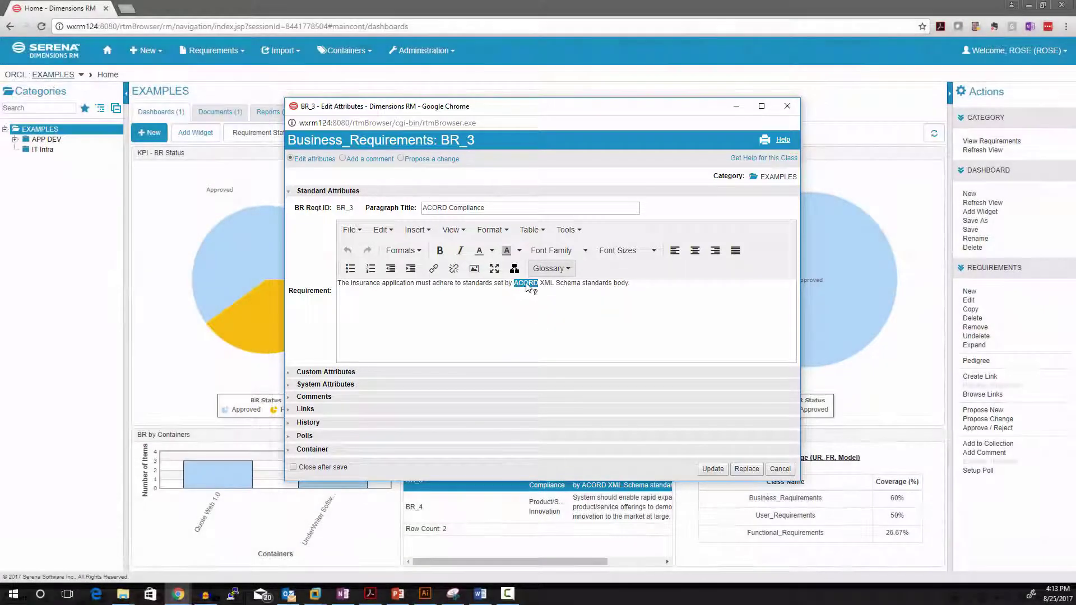
mouse_move(528, 289)
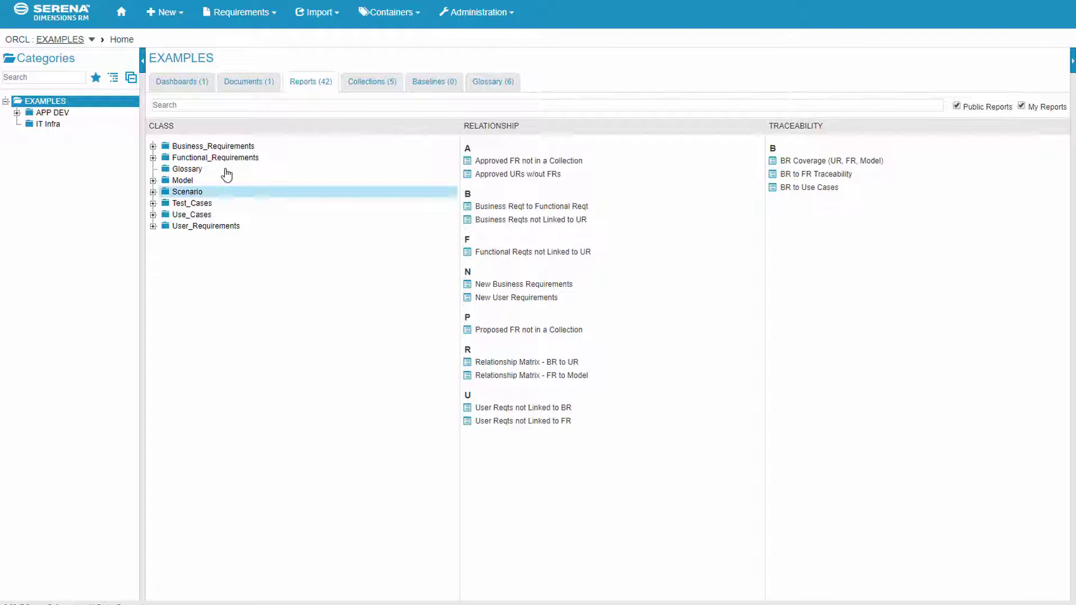
Create a public class report on the Glossary class named 'Terms'
click(166, 13)
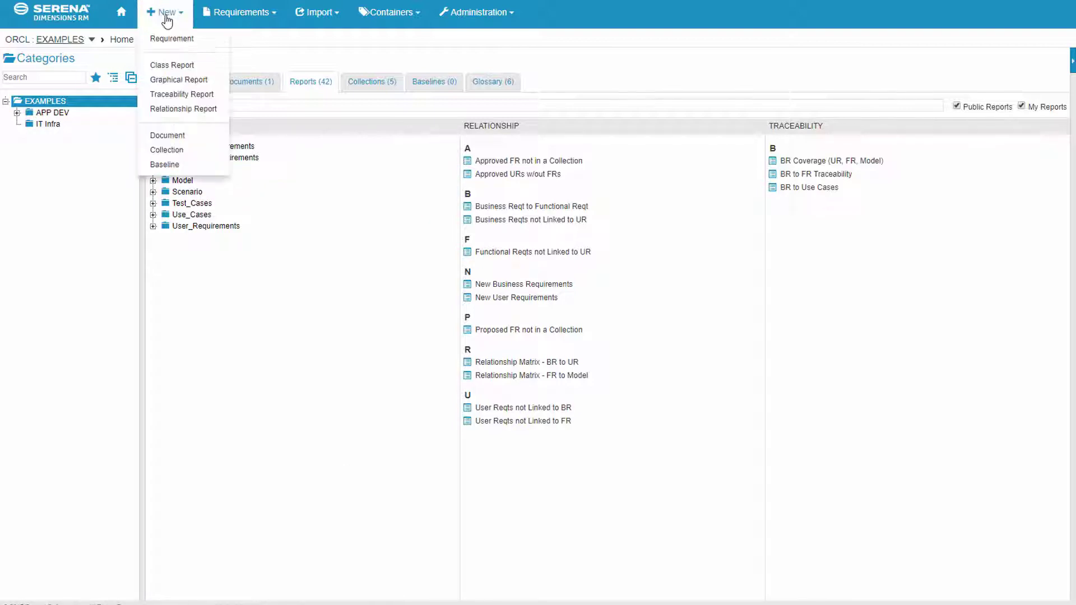
click(172, 68)
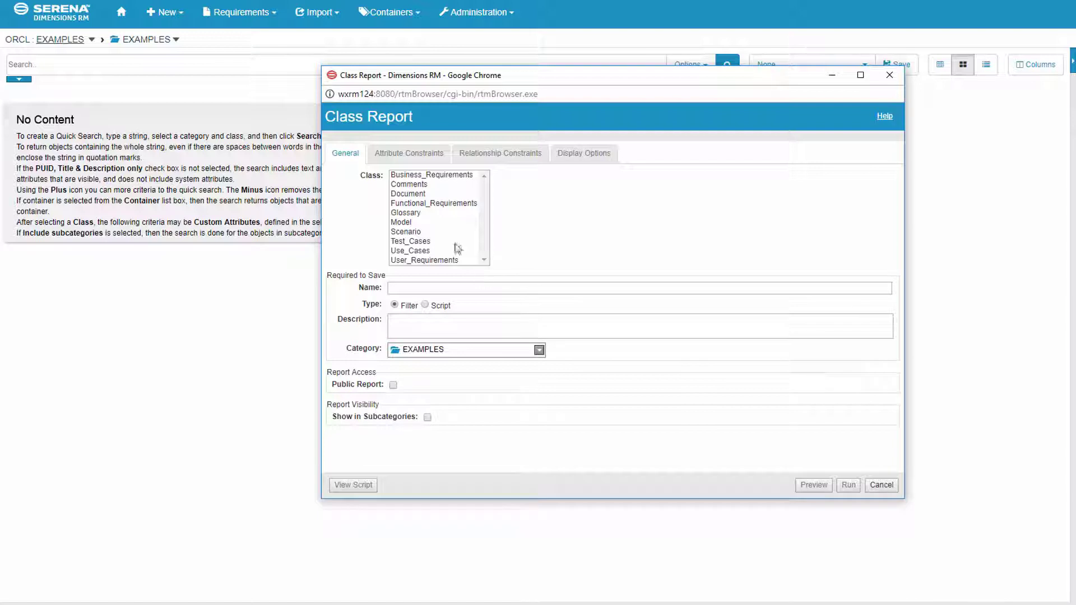
click(402, 213)
click(465, 286)
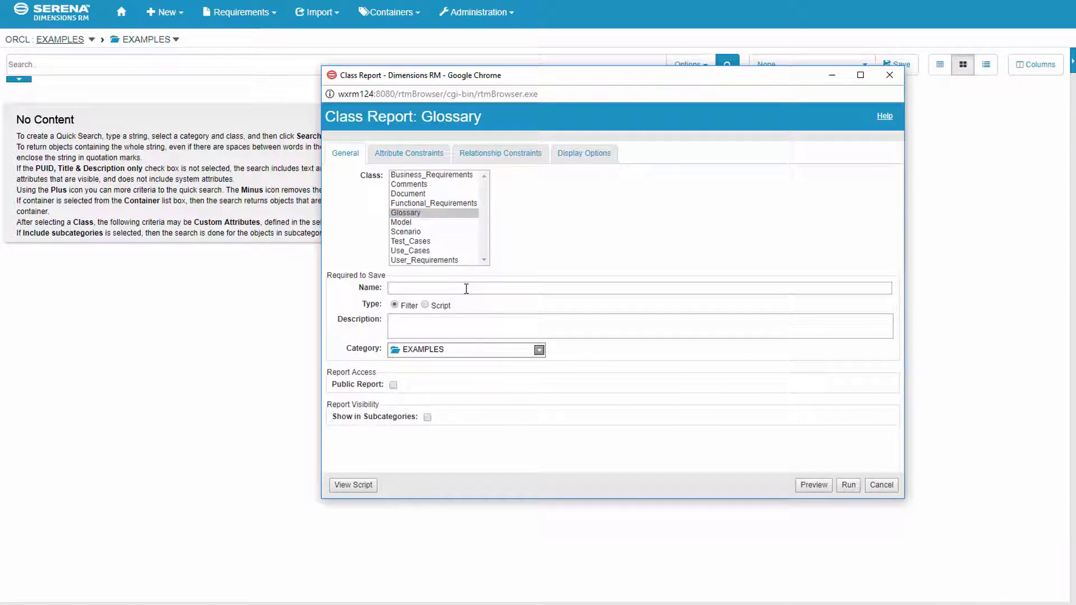
text(Terms)
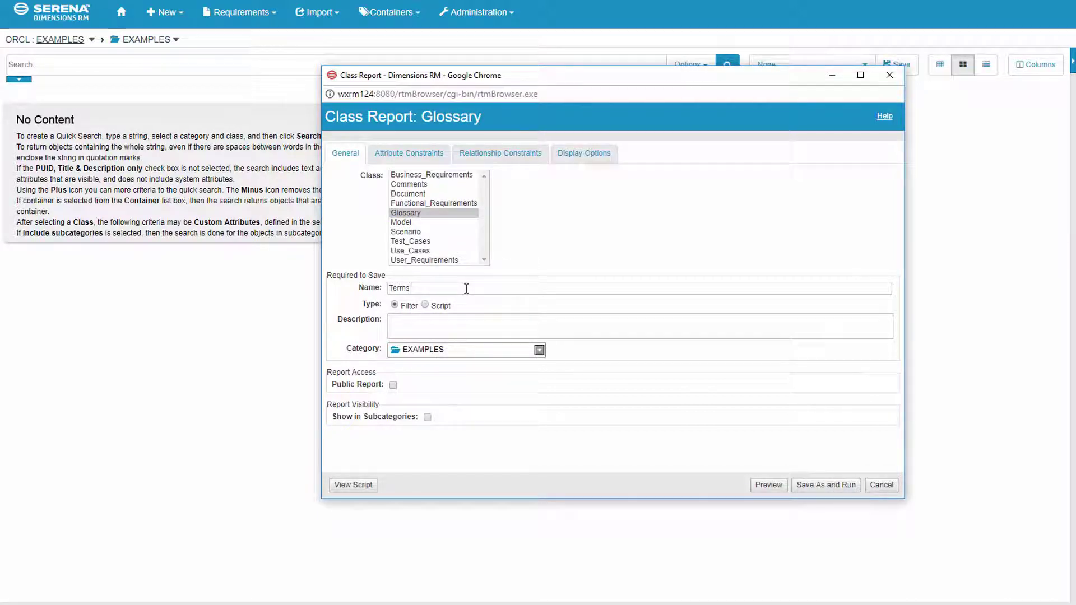
click(393, 385)
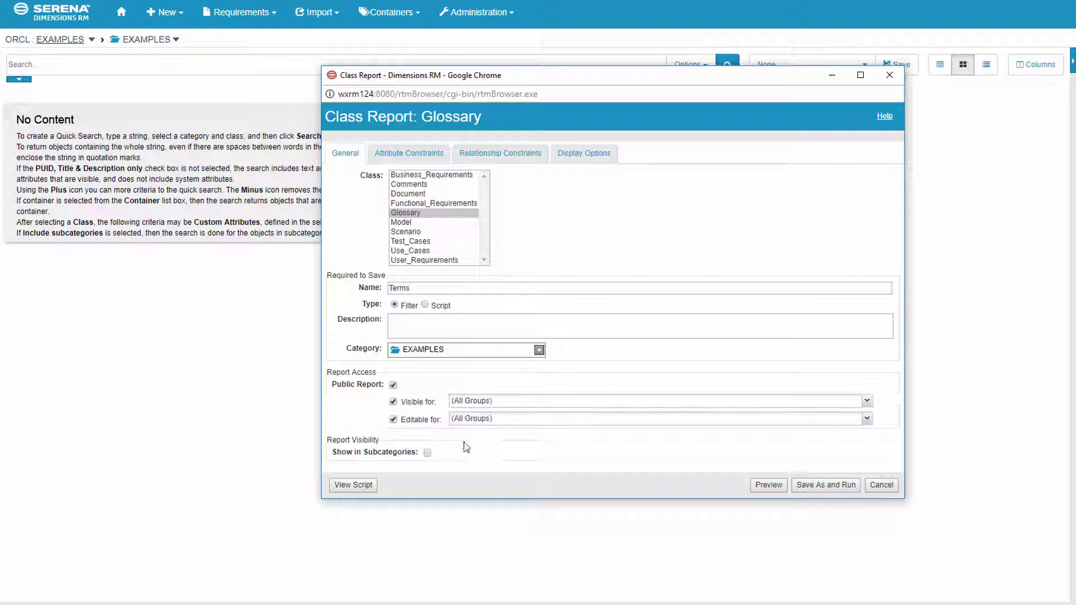
Remove the PUID column and add Description and Synonyms columns to the report
click(590, 154)
click(634, 190)
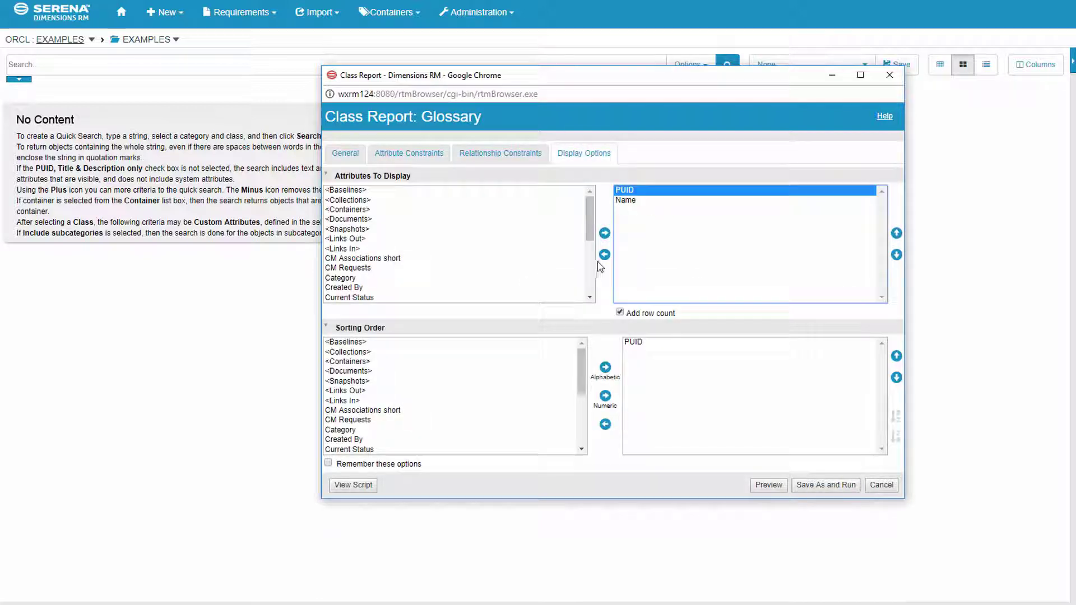
click(604, 255)
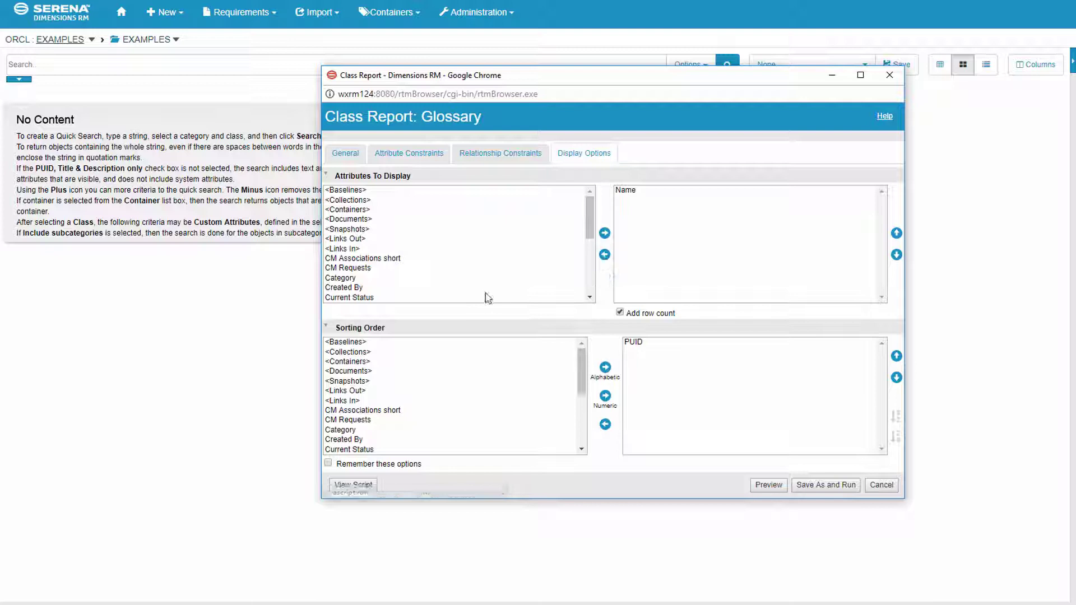
scroll(387, 296, down, 5)
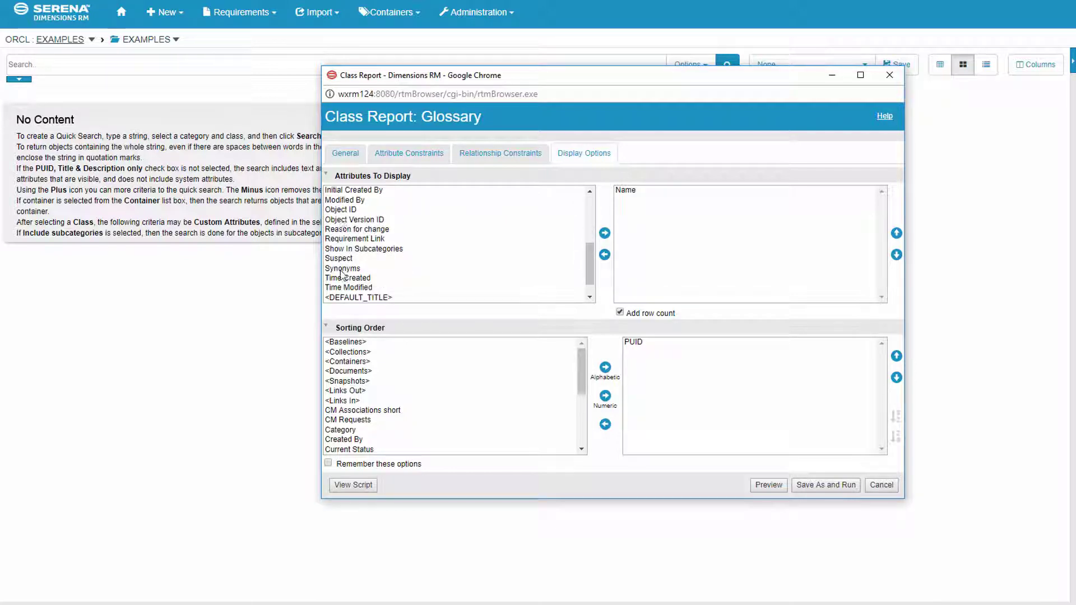
scroll(340, 261, up, 2)
double_click(344, 244)
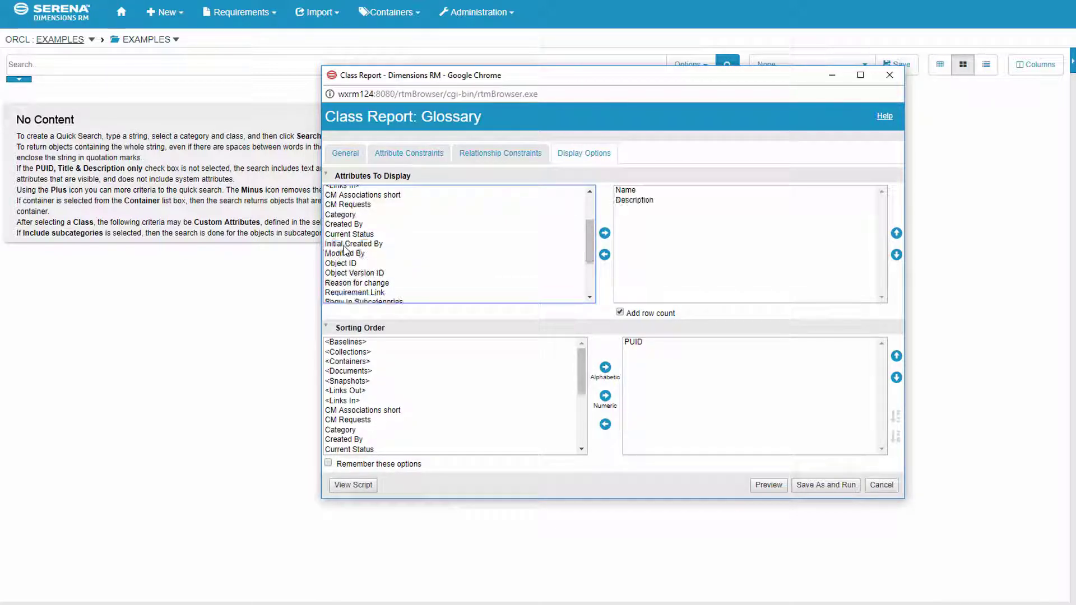
scroll(344, 296, down, 3)
double_click(340, 258)
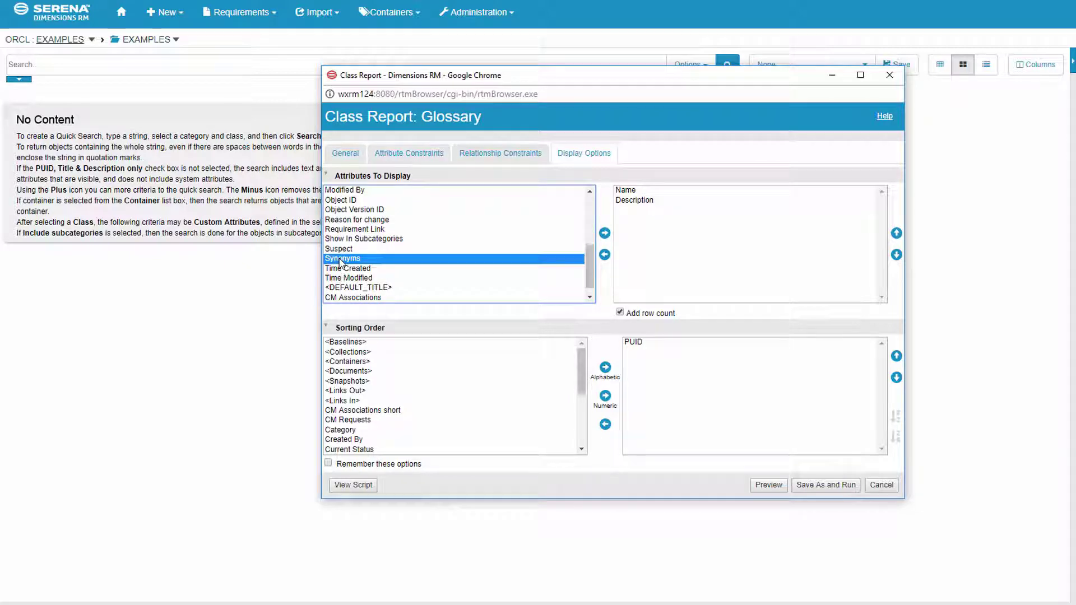
Save and run the Terms report, then open the UnderWriter Software Requirements Specification document
click(817, 490)
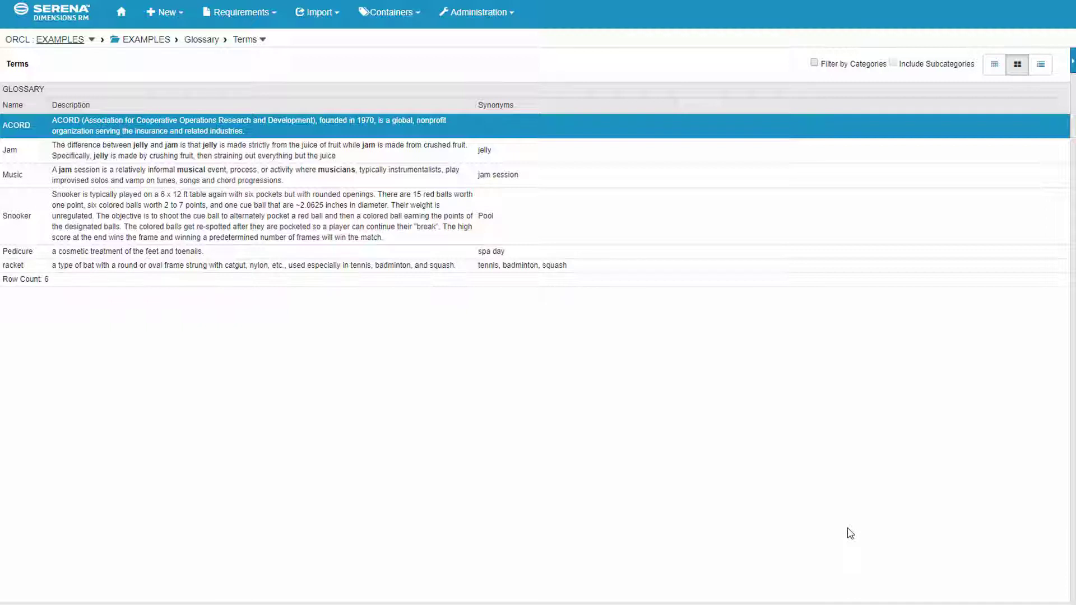
click(122, 17)
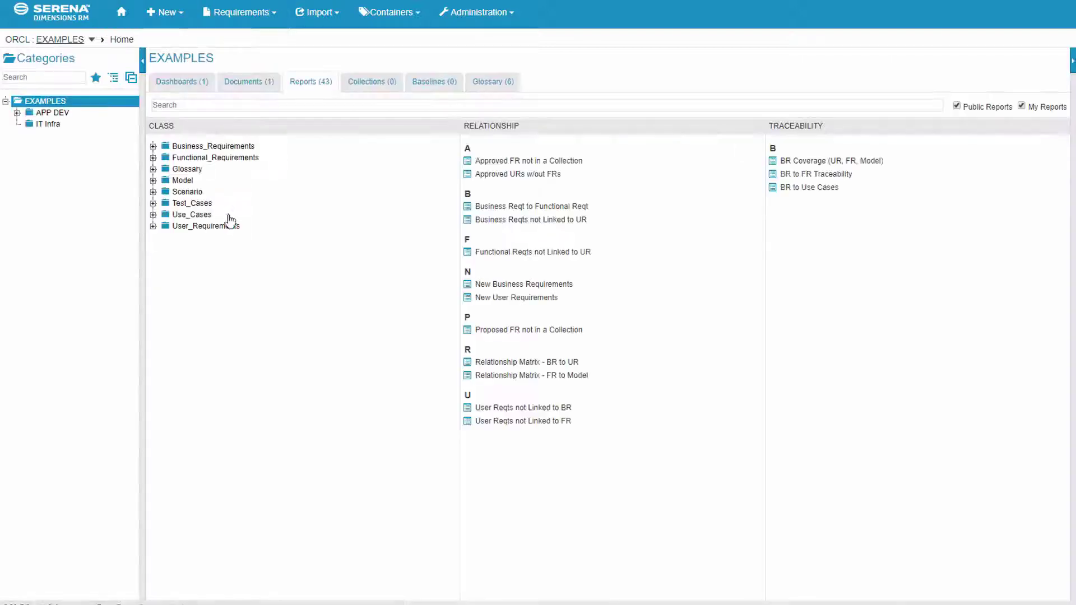
click(238, 84)
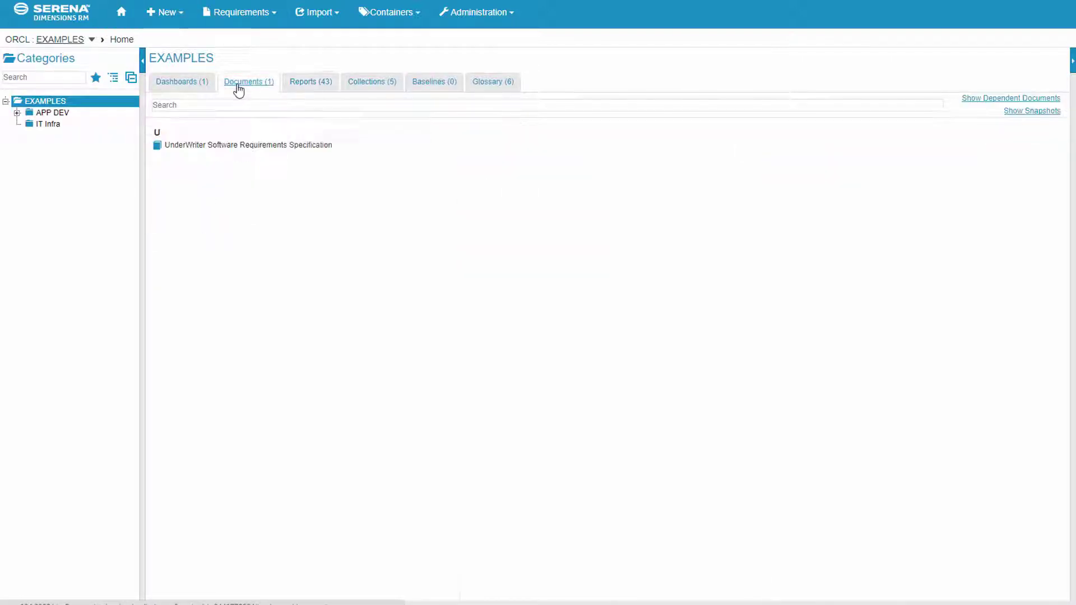
click(233, 147)
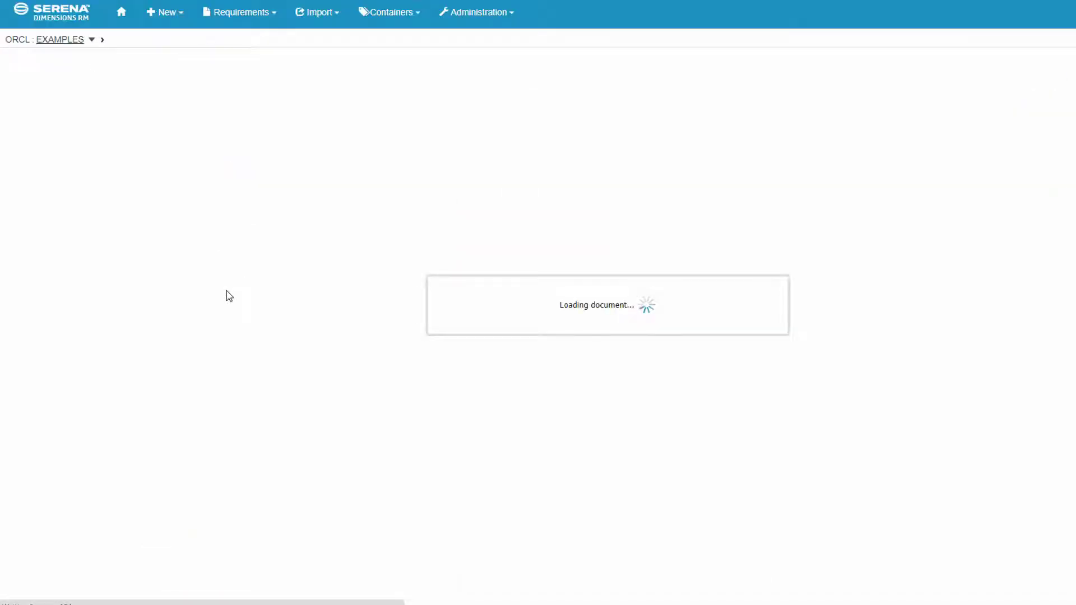
Add an auto-updating chapter 'Glossary' based on the Class Reports > Glossary > Terms query
click(37, 57)
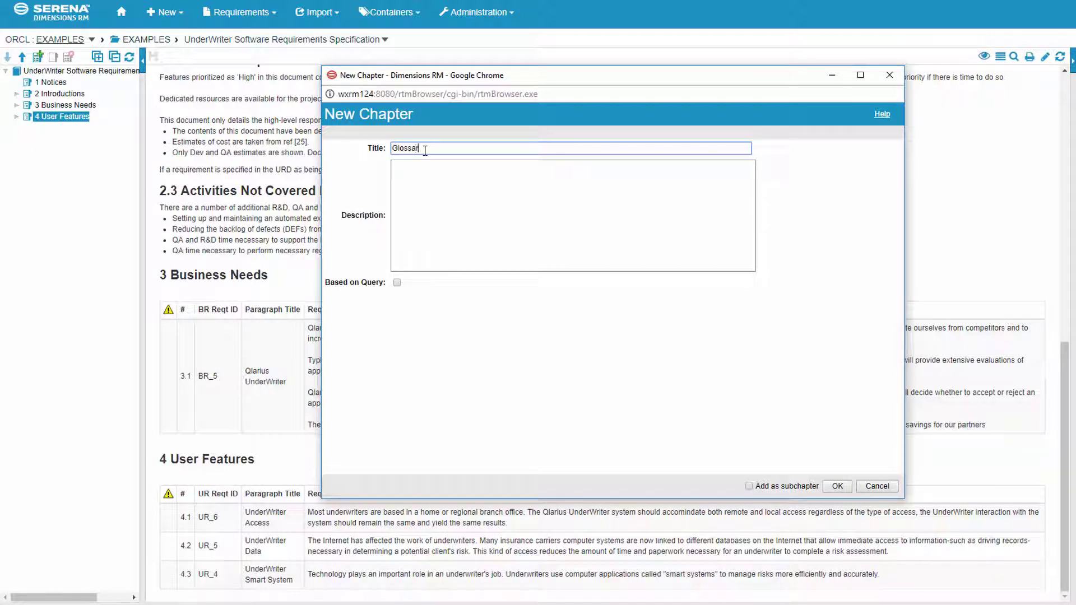
text(Glossary)
click(397, 282)
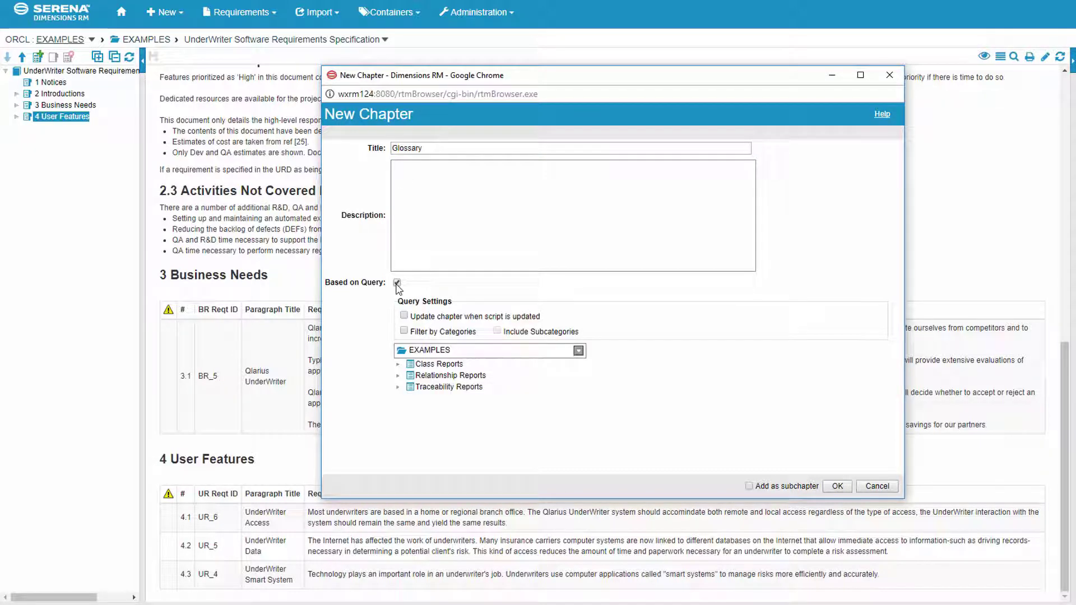
click(404, 316)
click(399, 364)
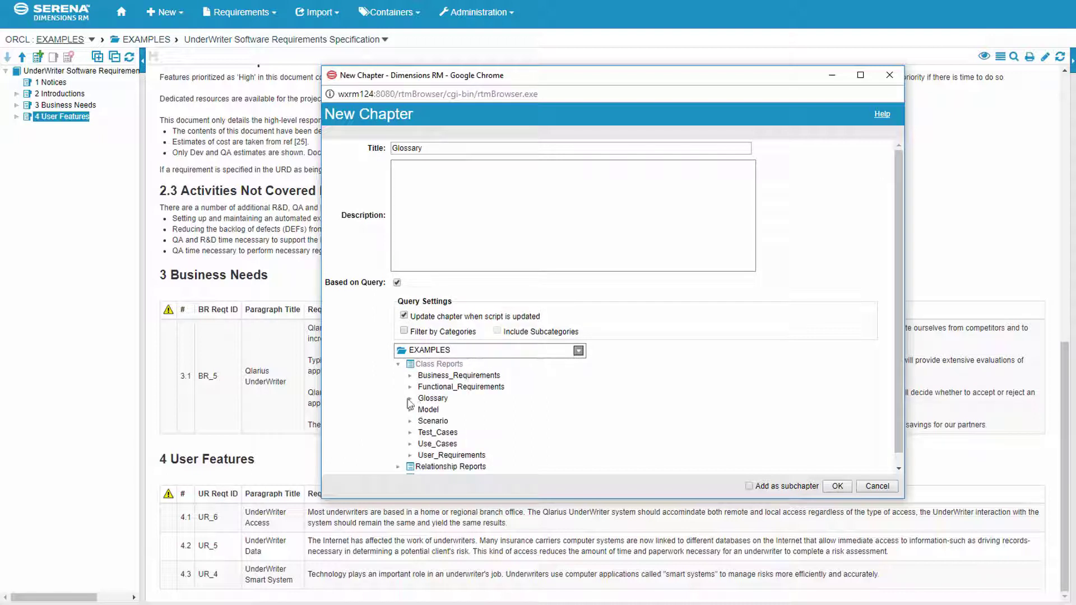
click(410, 398)
click(449, 410)
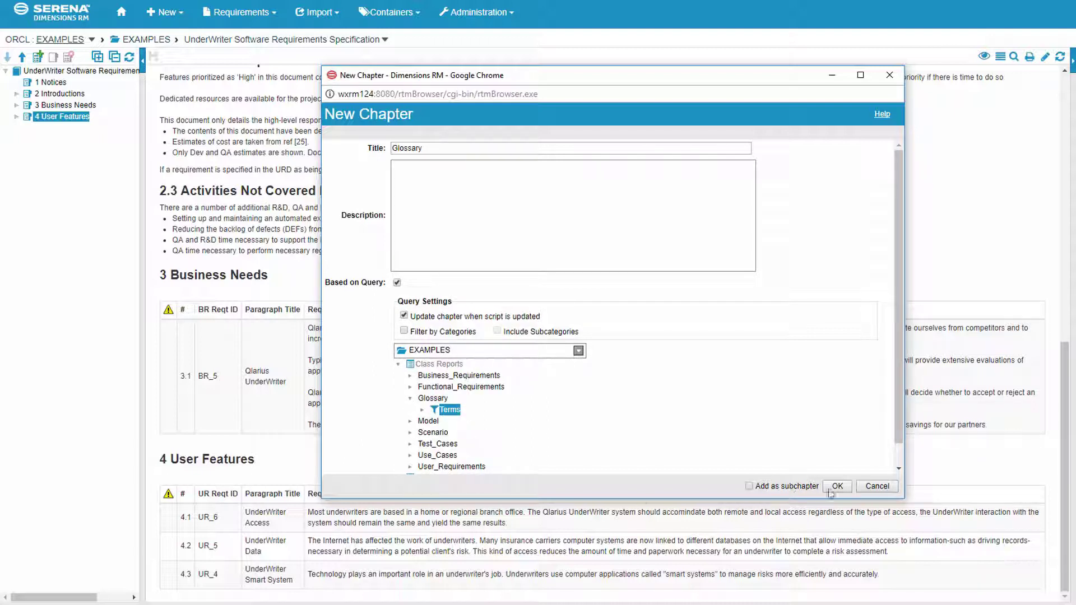
click(847, 490)
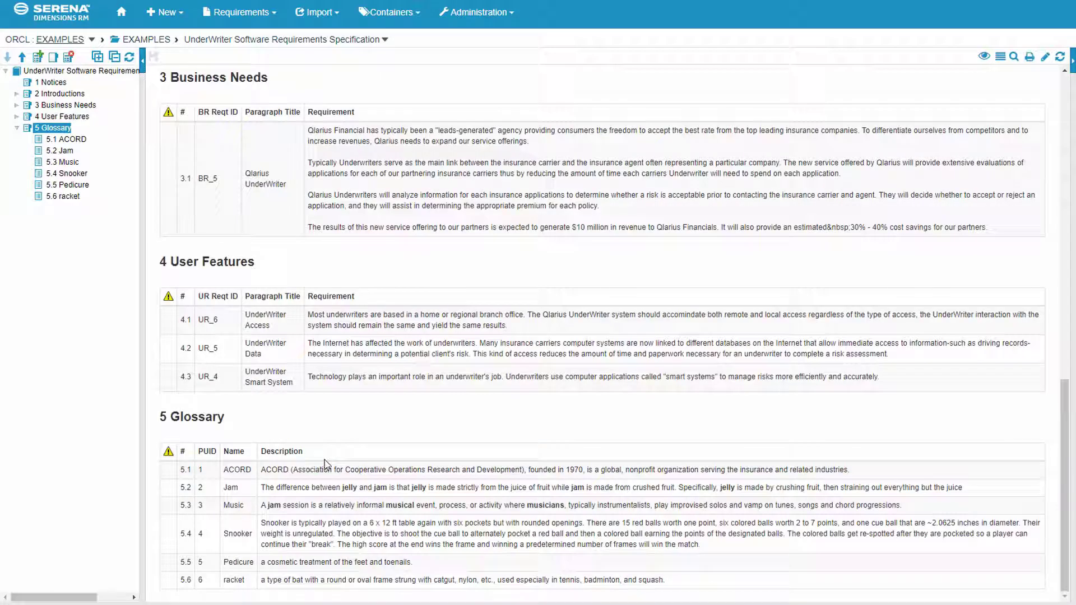